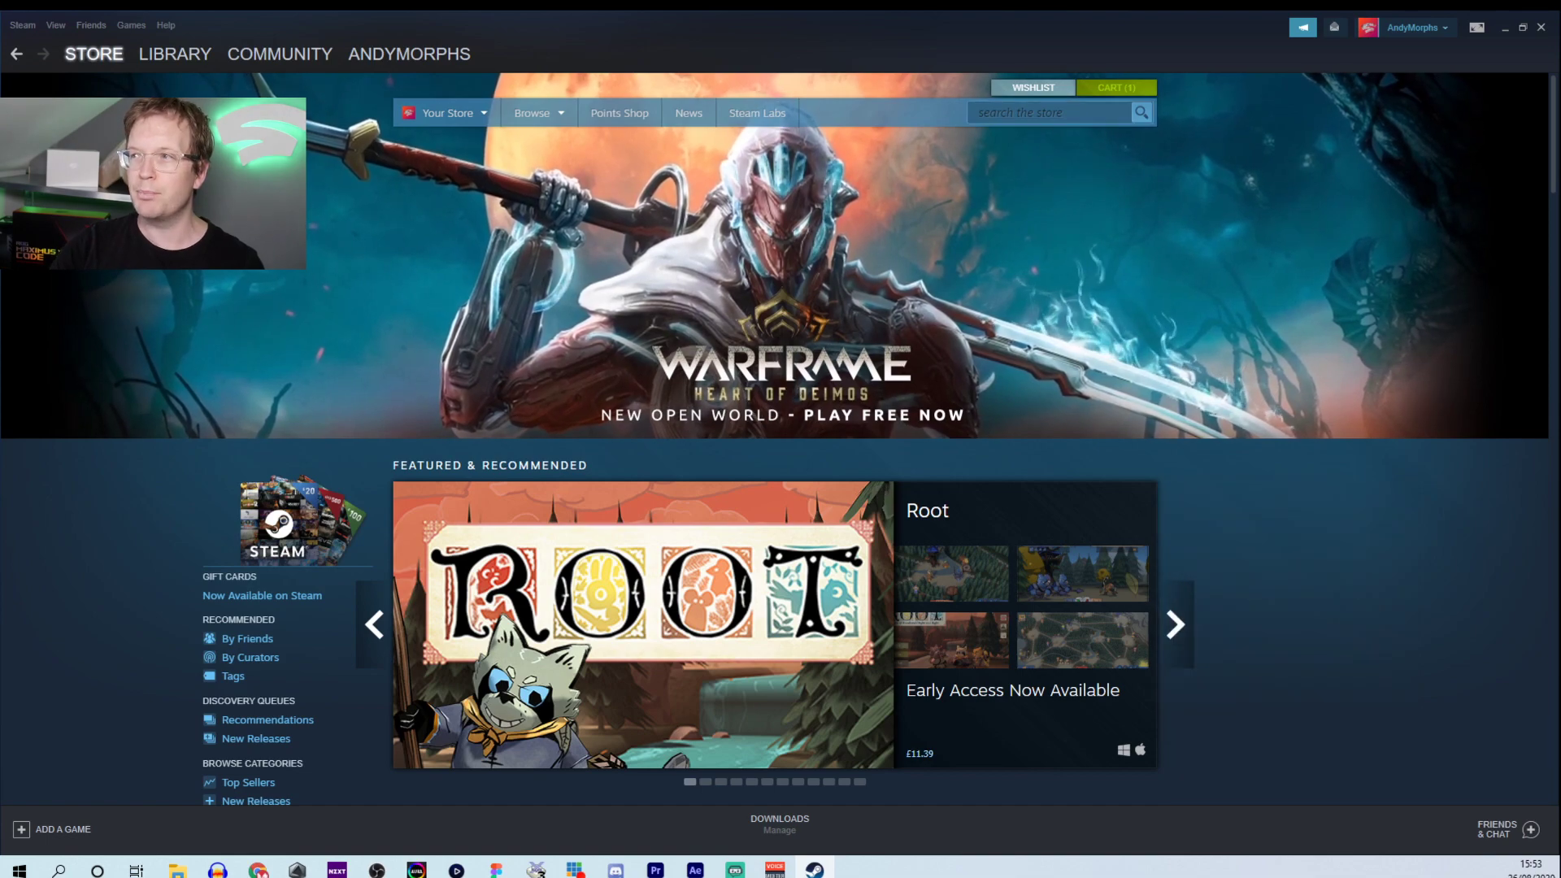
# Search the Steam store for 'fall' to list Fall Guys: Ultimate Knockout
pyautogui.click(1049, 112)
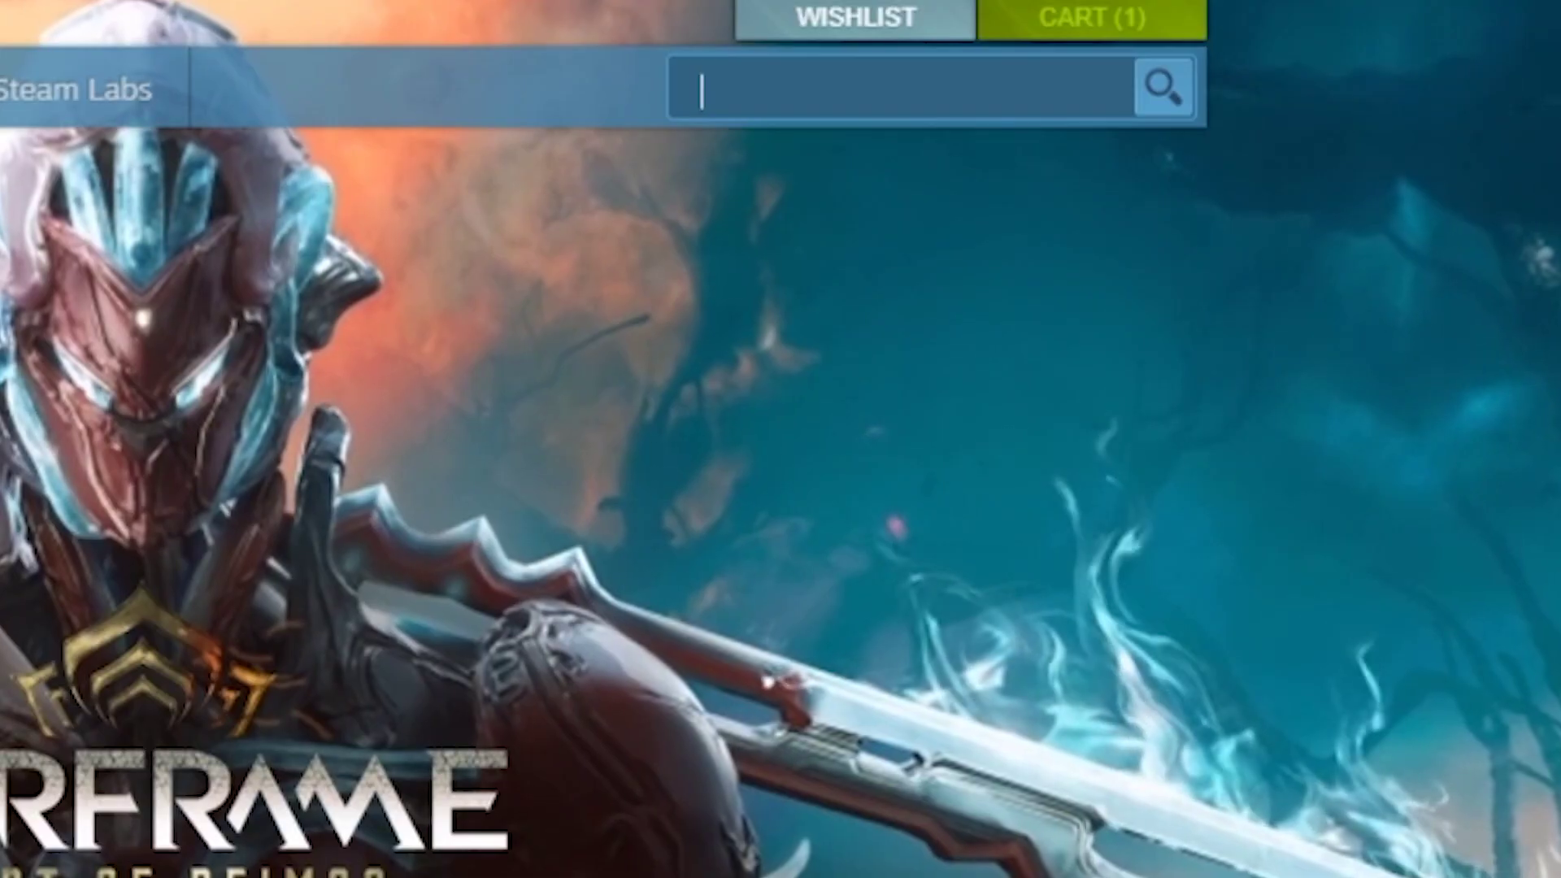
pyautogui.write('fa')
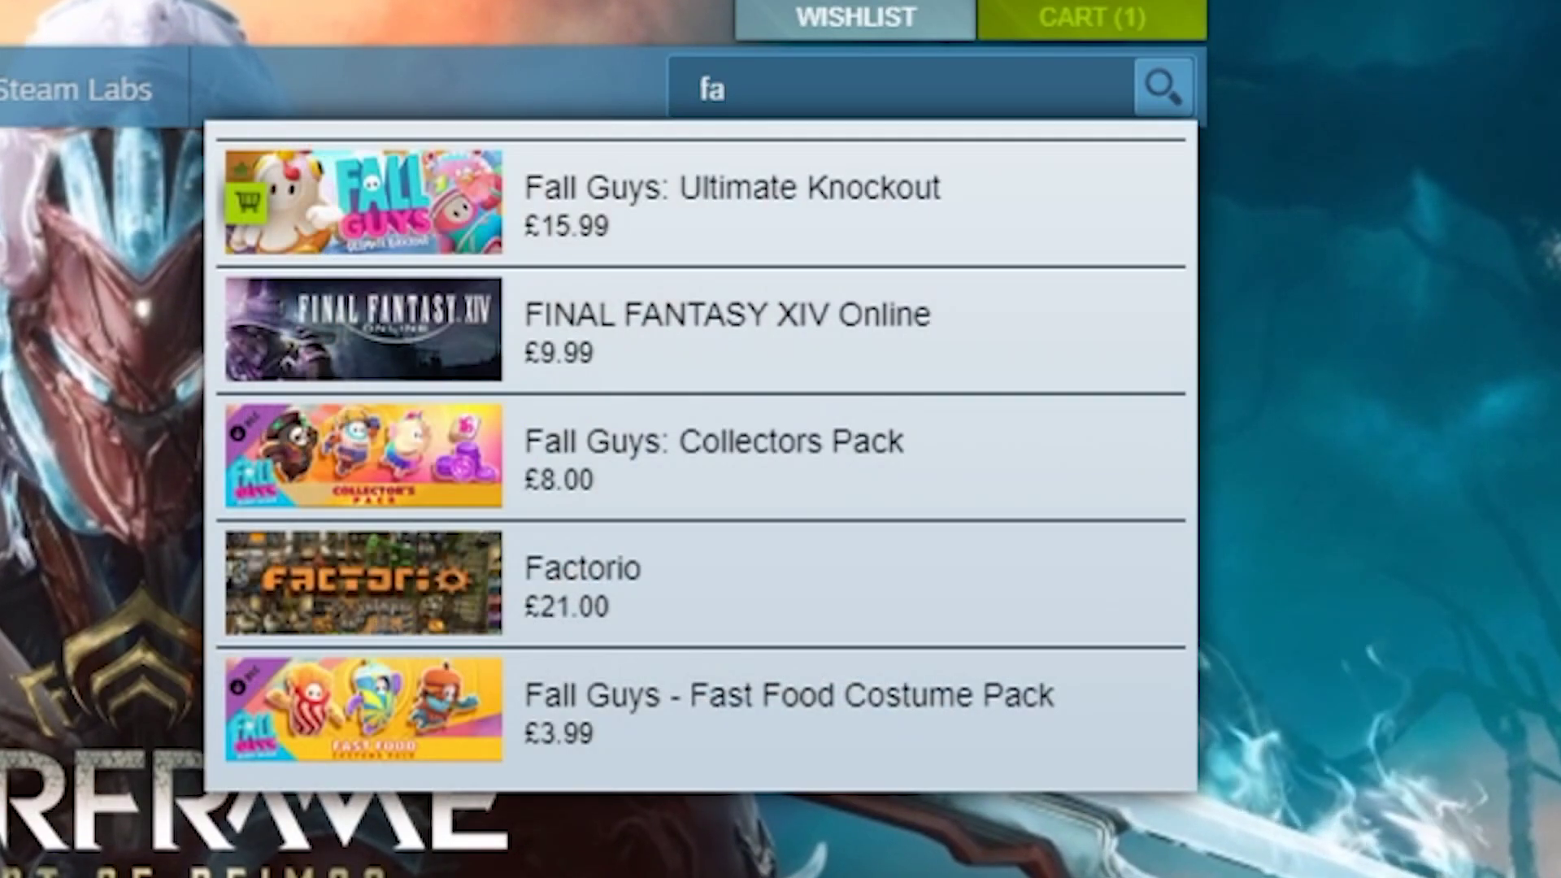
pyautogui.write('ll')
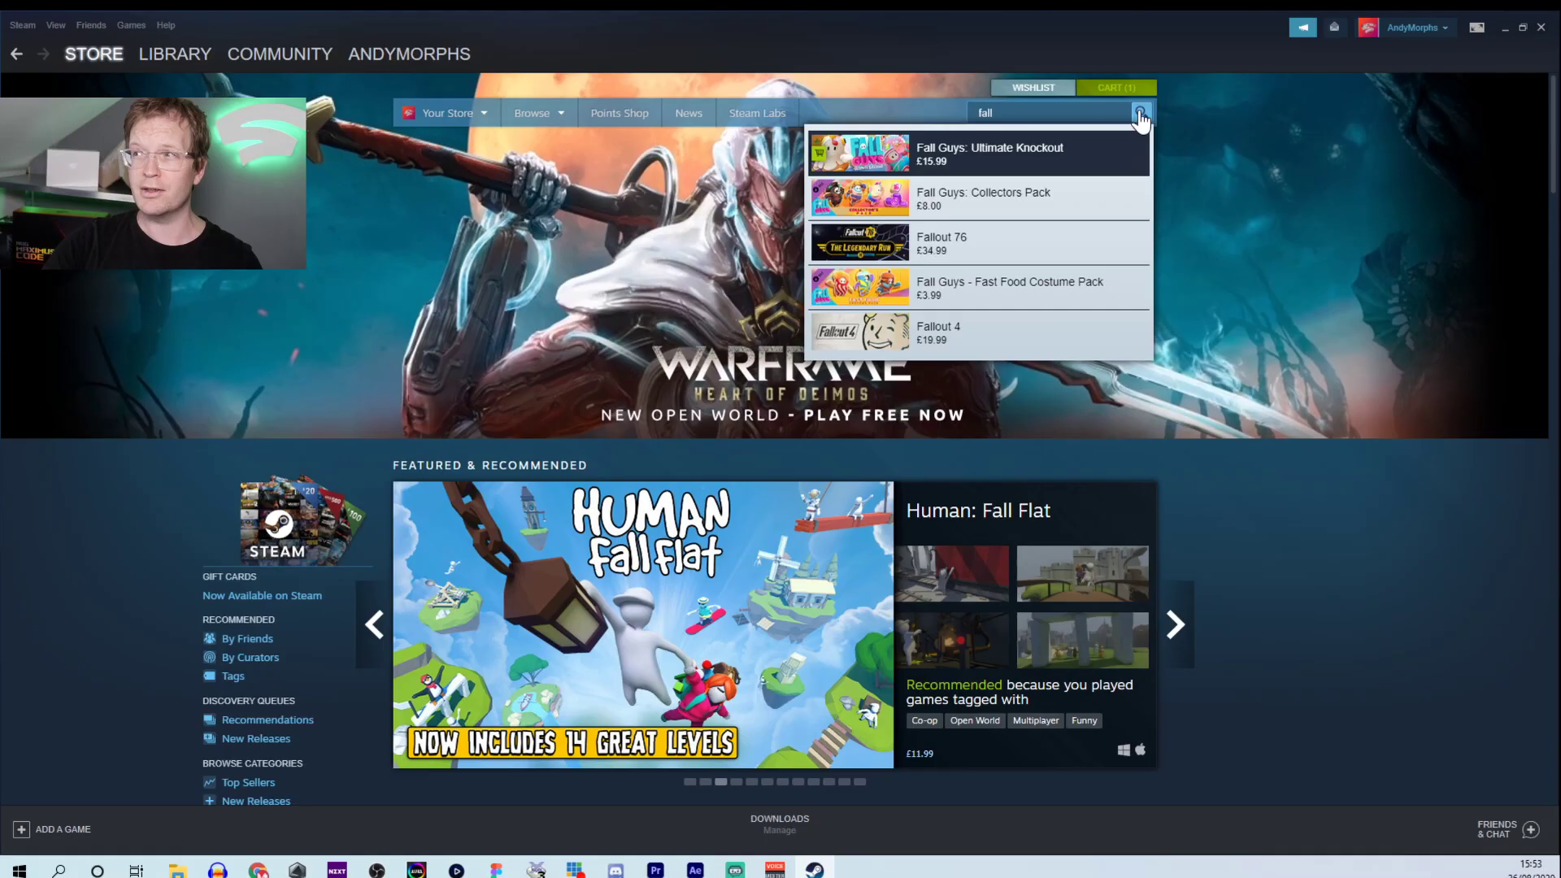
pyautogui.click(1140, 114)
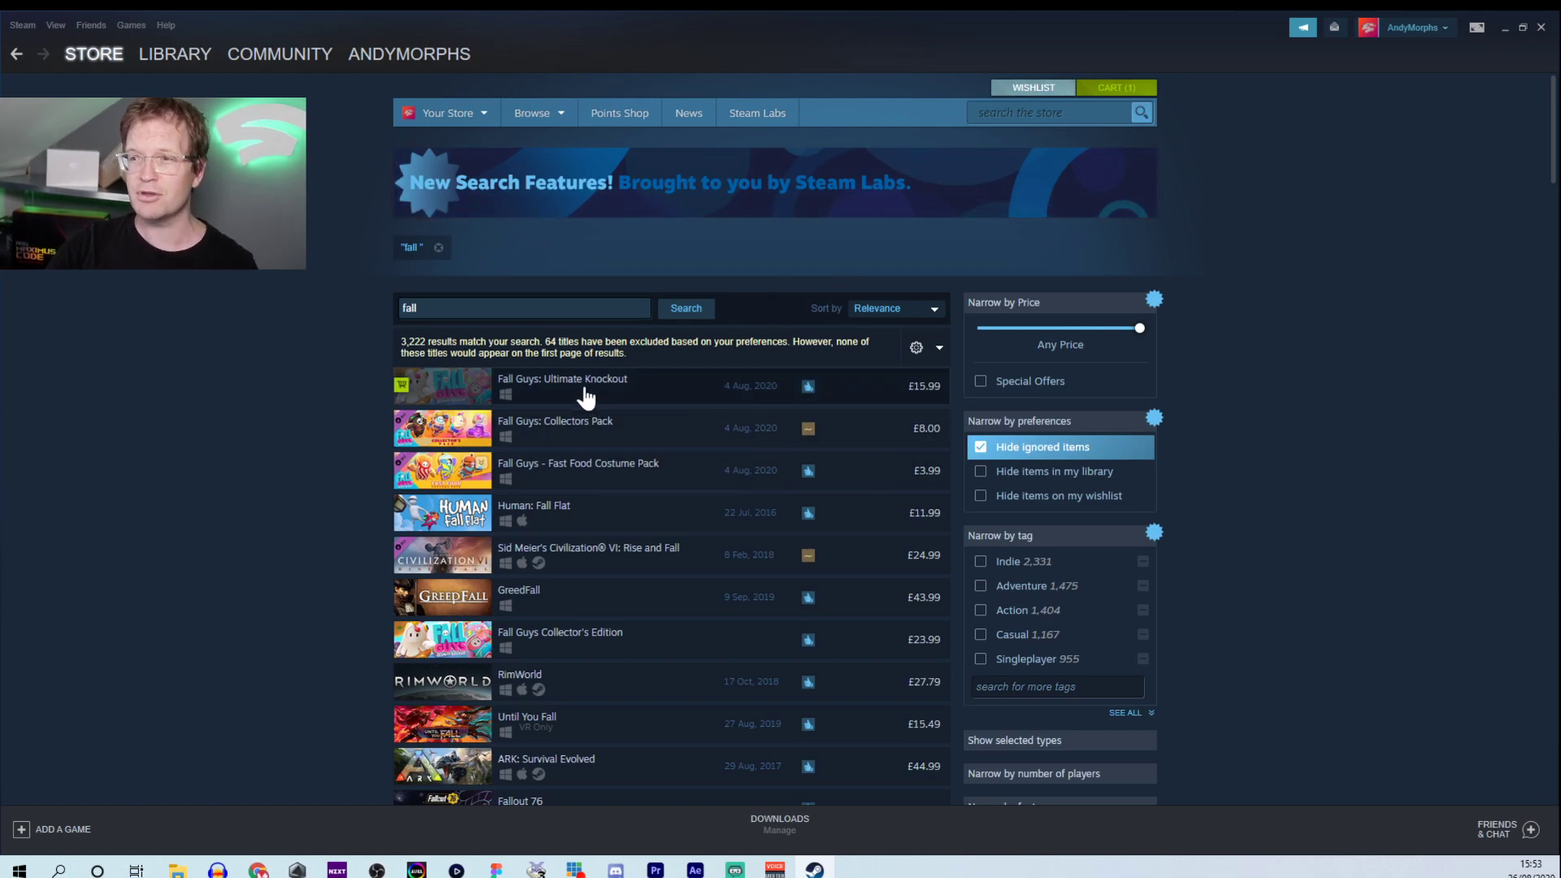
pyautogui.moveTo(561, 385)
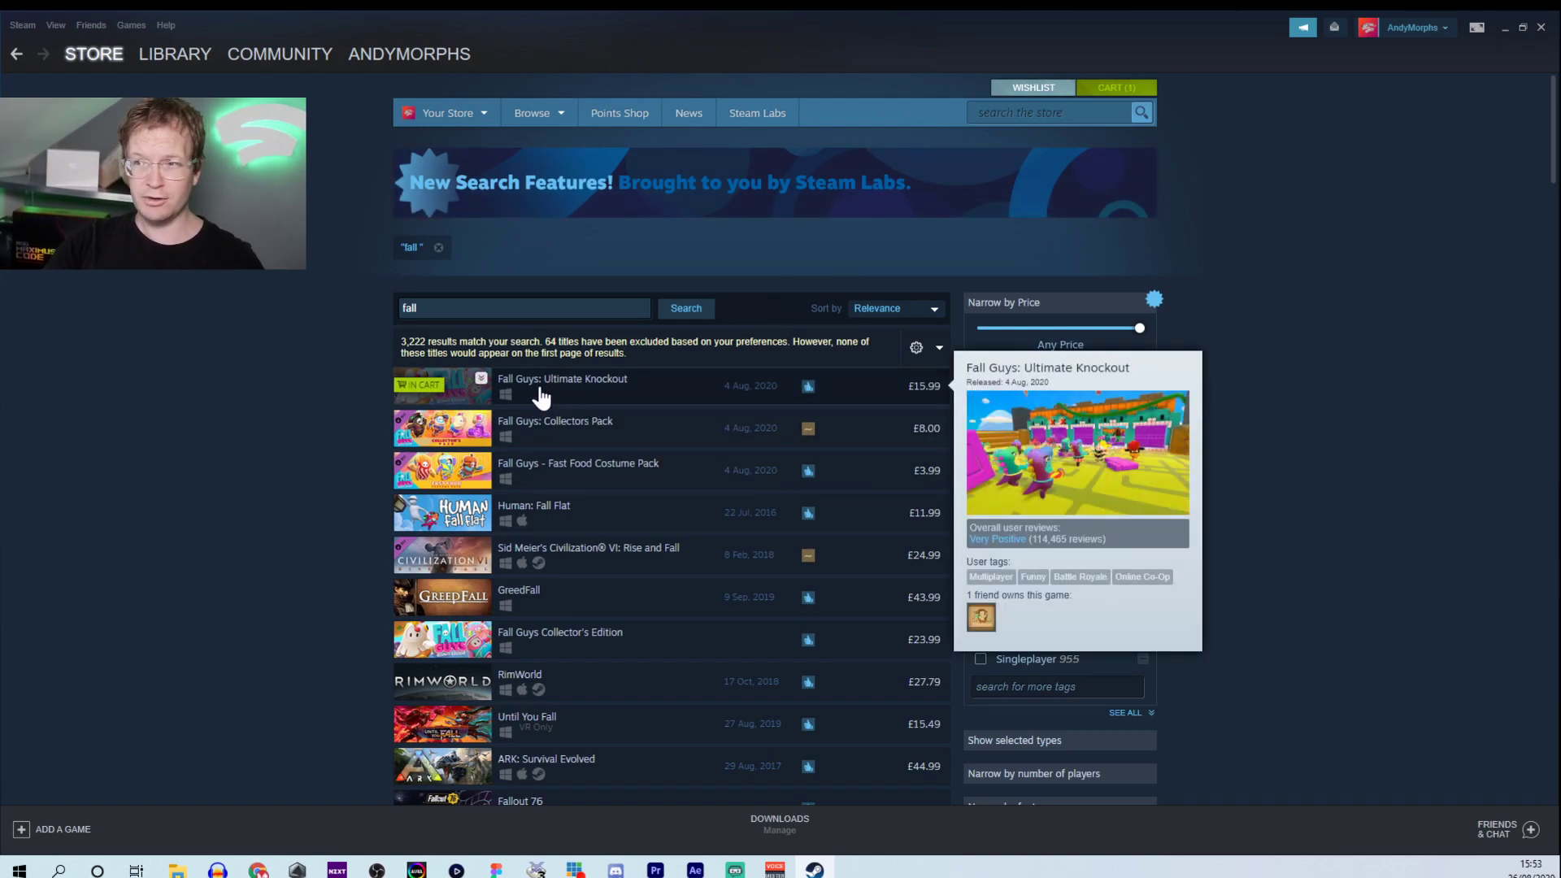
# Open the Fall Guys: Ultimate Knockout store page and go to its cart
pyautogui.click(455, 387)
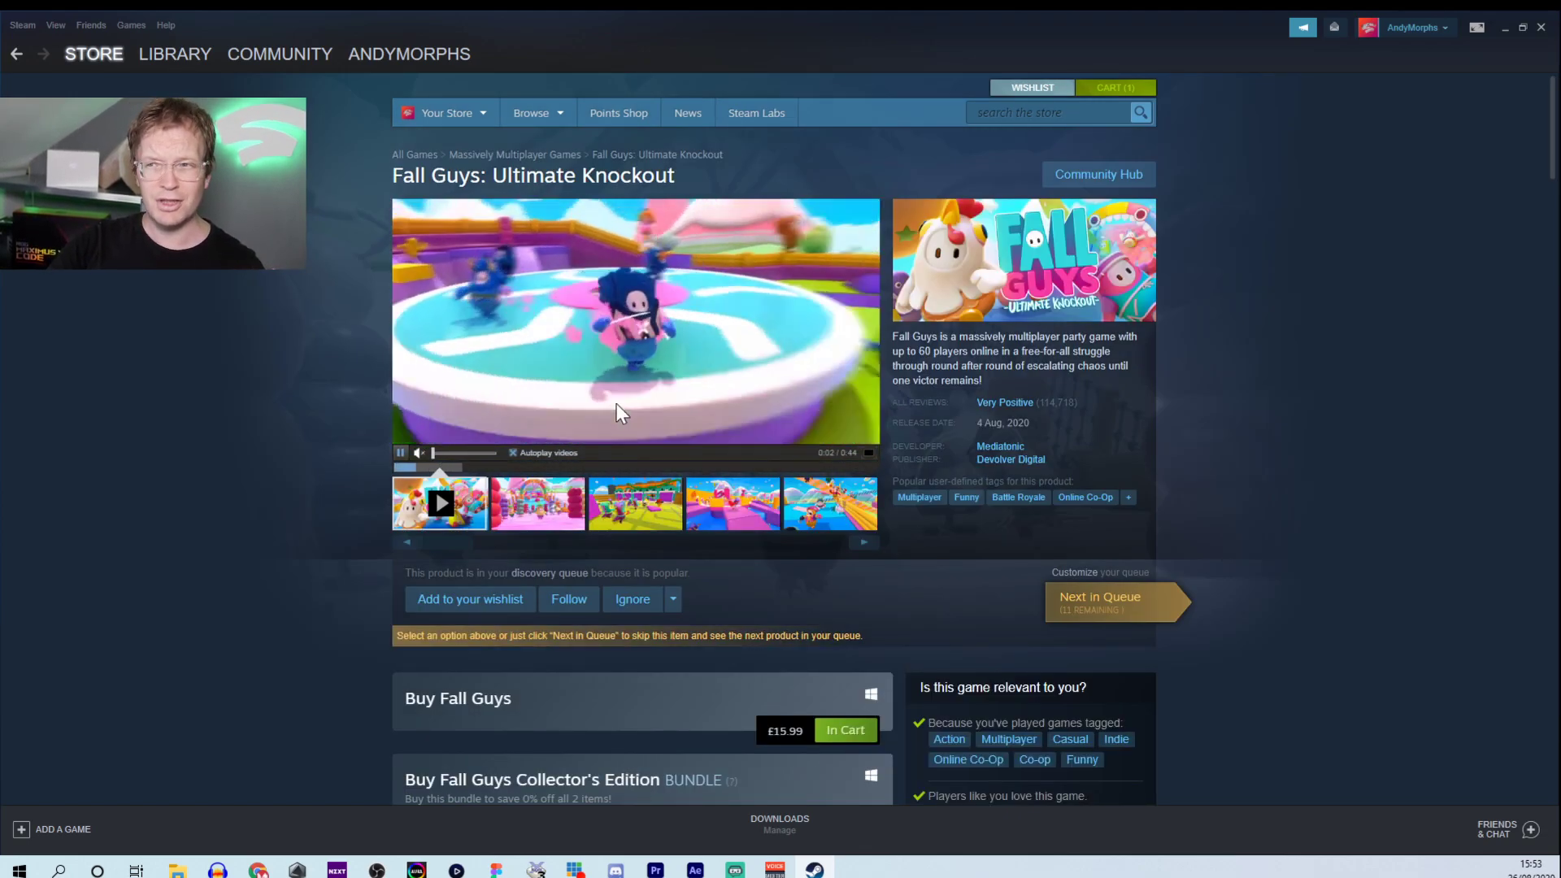
pyautogui.scroll(-2, 795, 680)
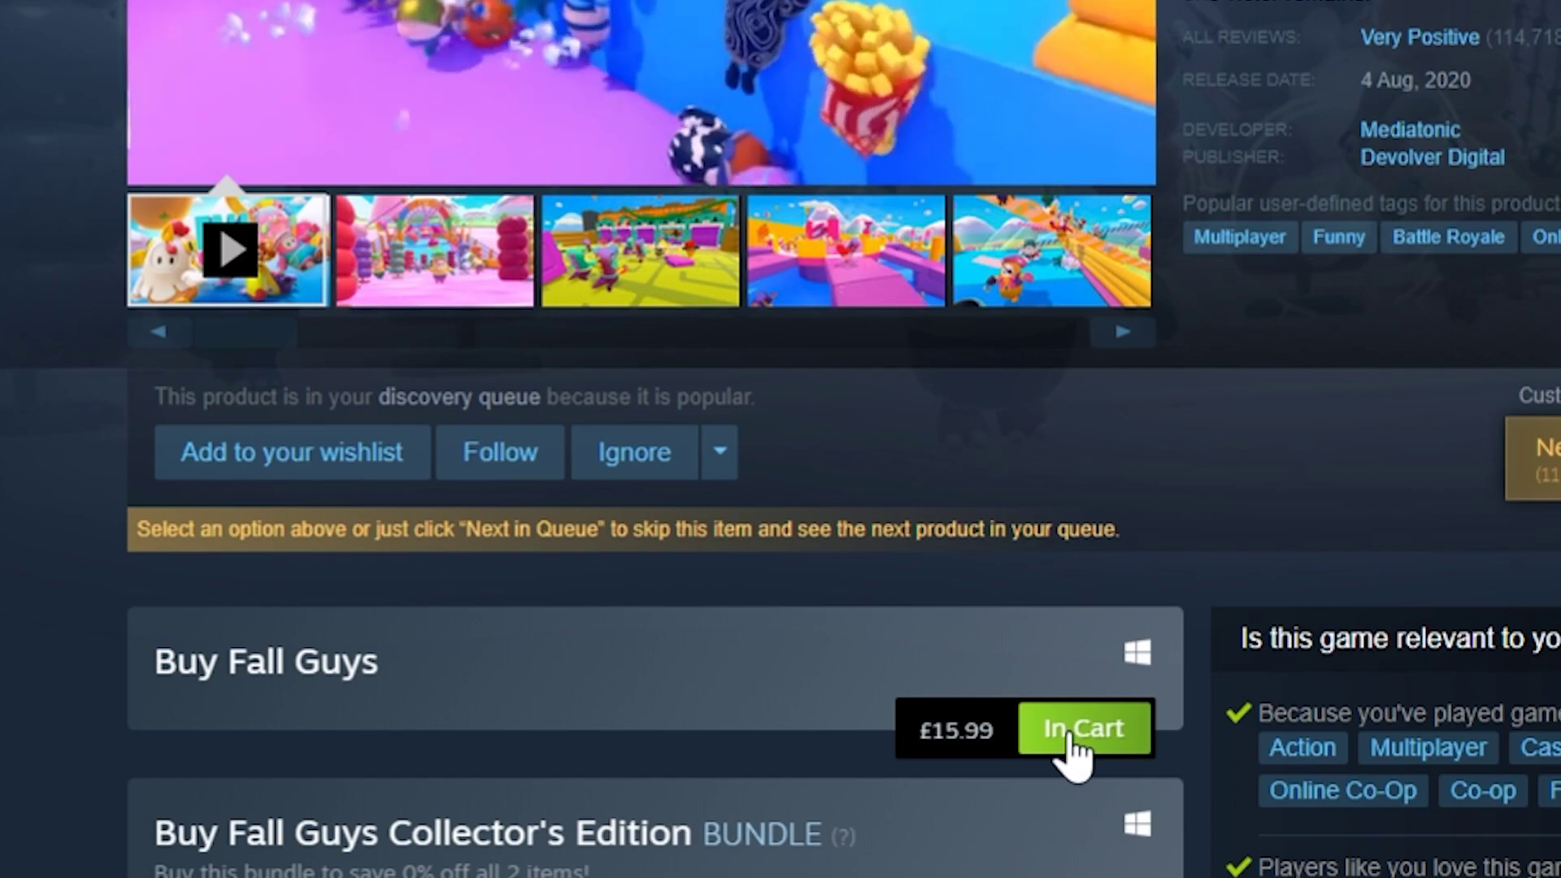
pyautogui.click(1074, 732)
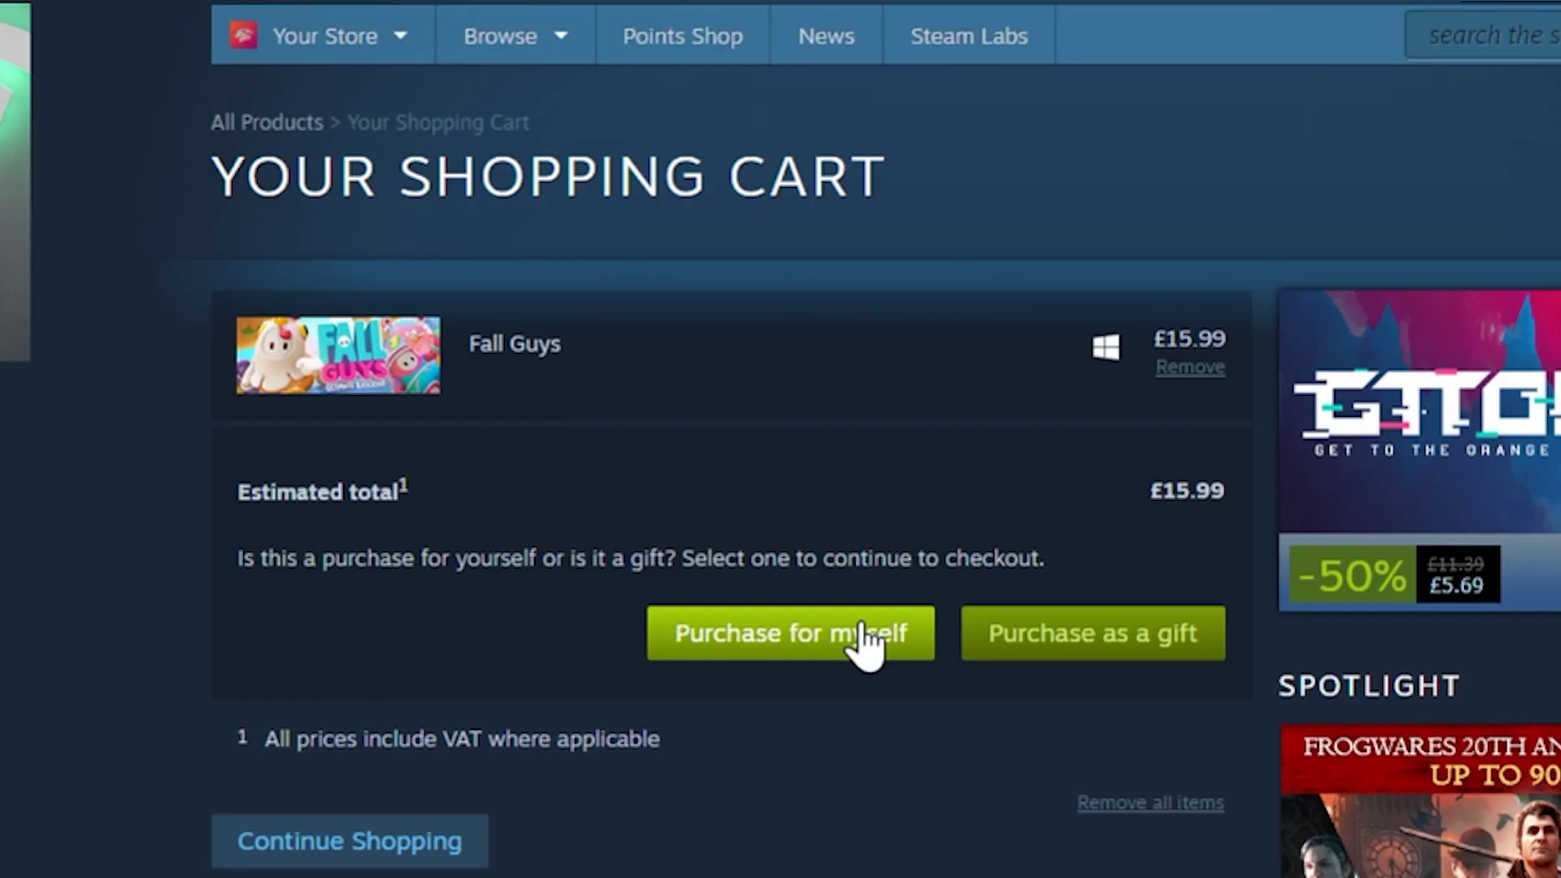
# Check out Fall Guys as a purchase for yourself, paying by PayPal
pyautogui.click(866, 643)
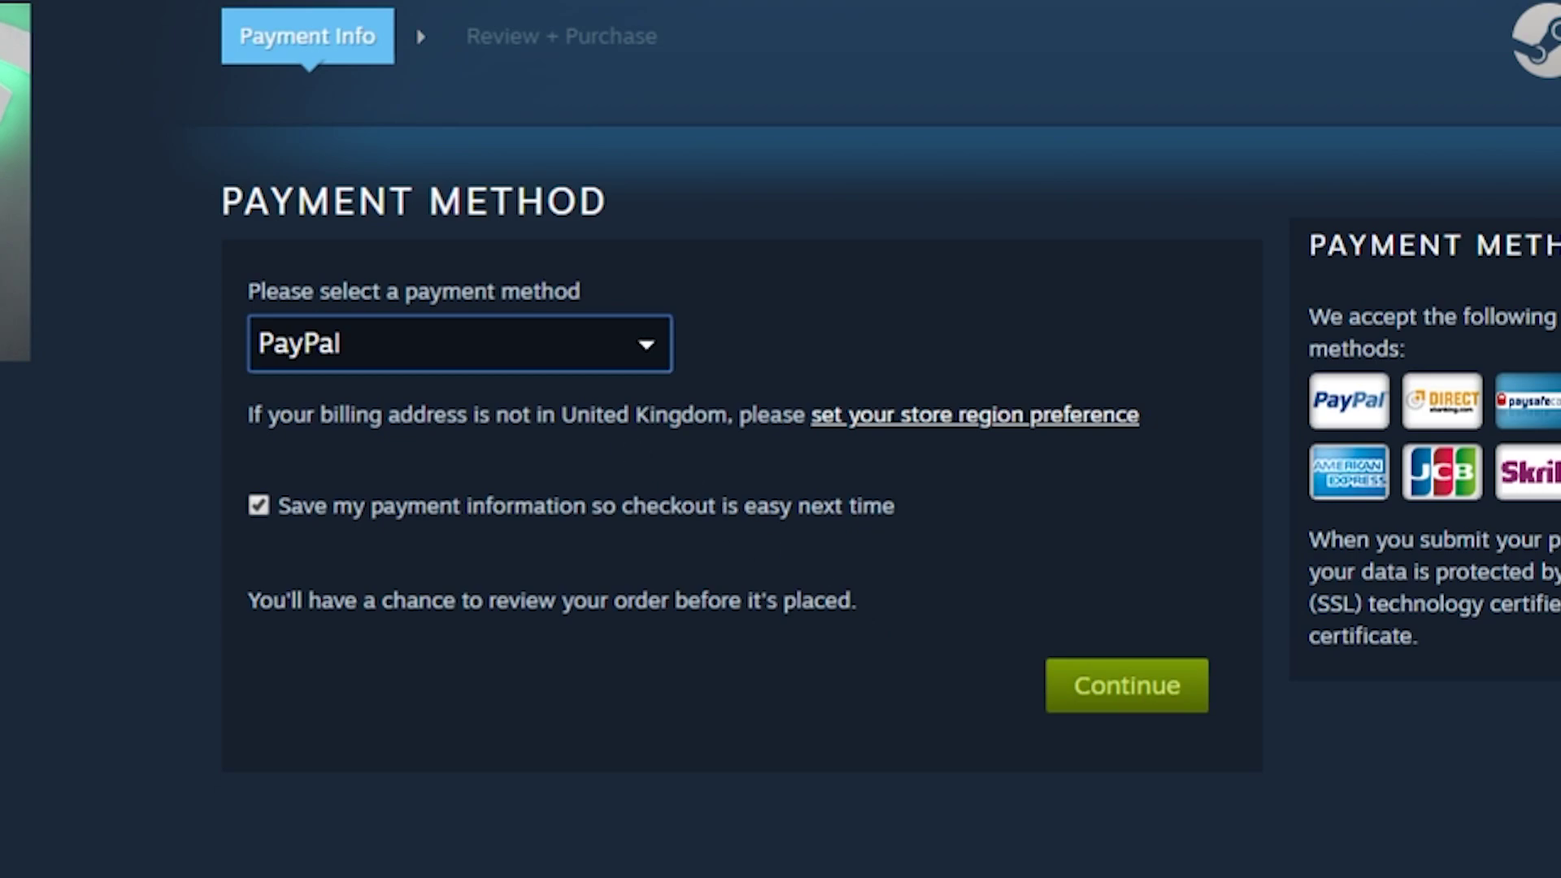
pyautogui.click(580, 354)
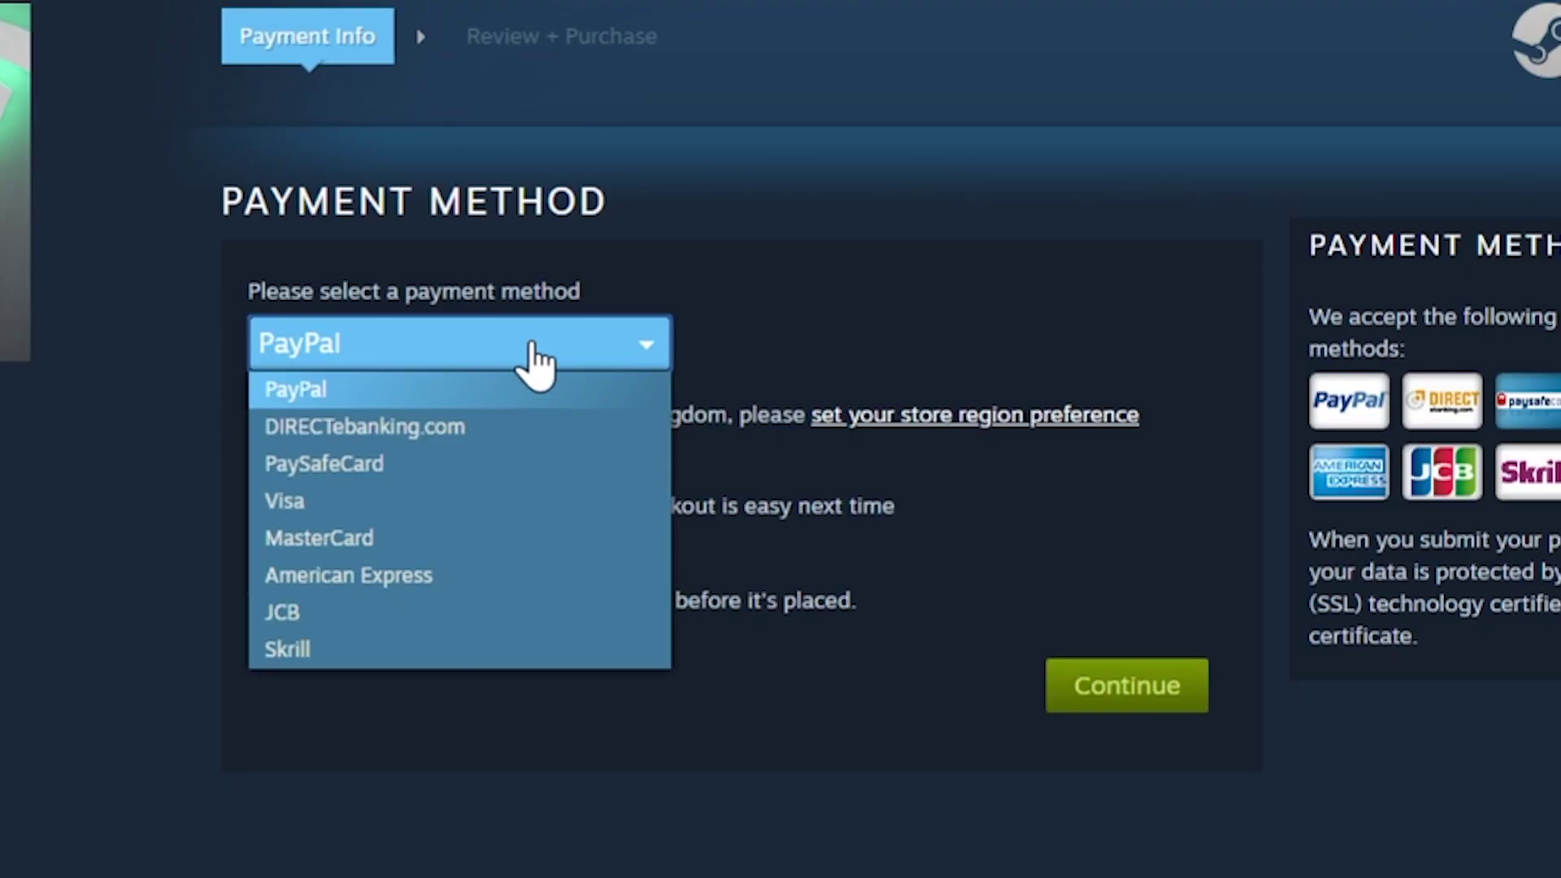
pyautogui.click(526, 348)
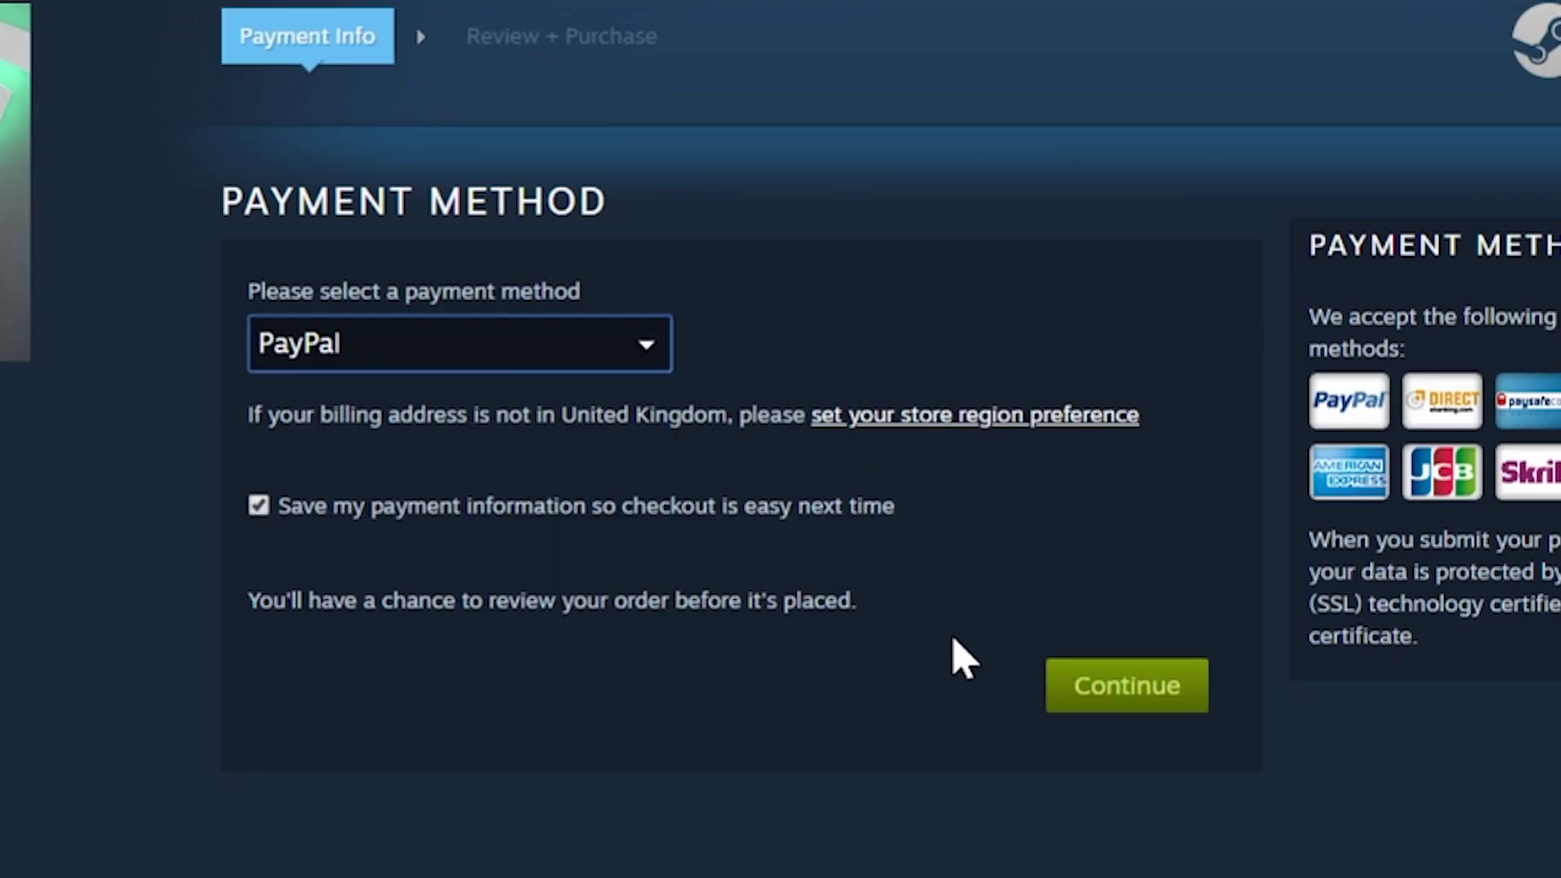
pyautogui.click(1123, 693)
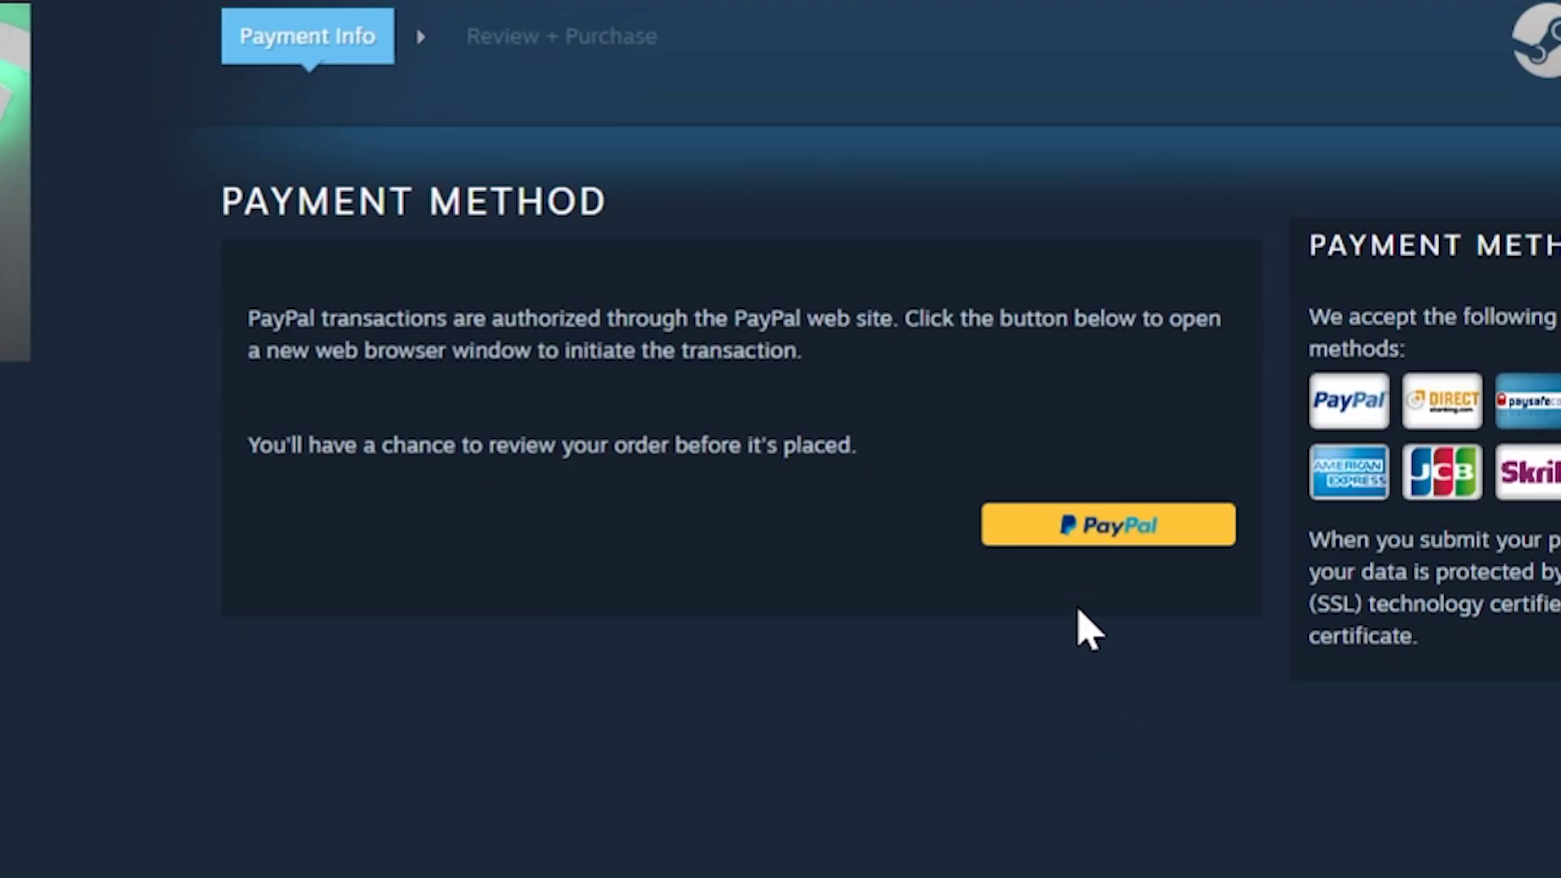
pyautogui.click(1059, 537)
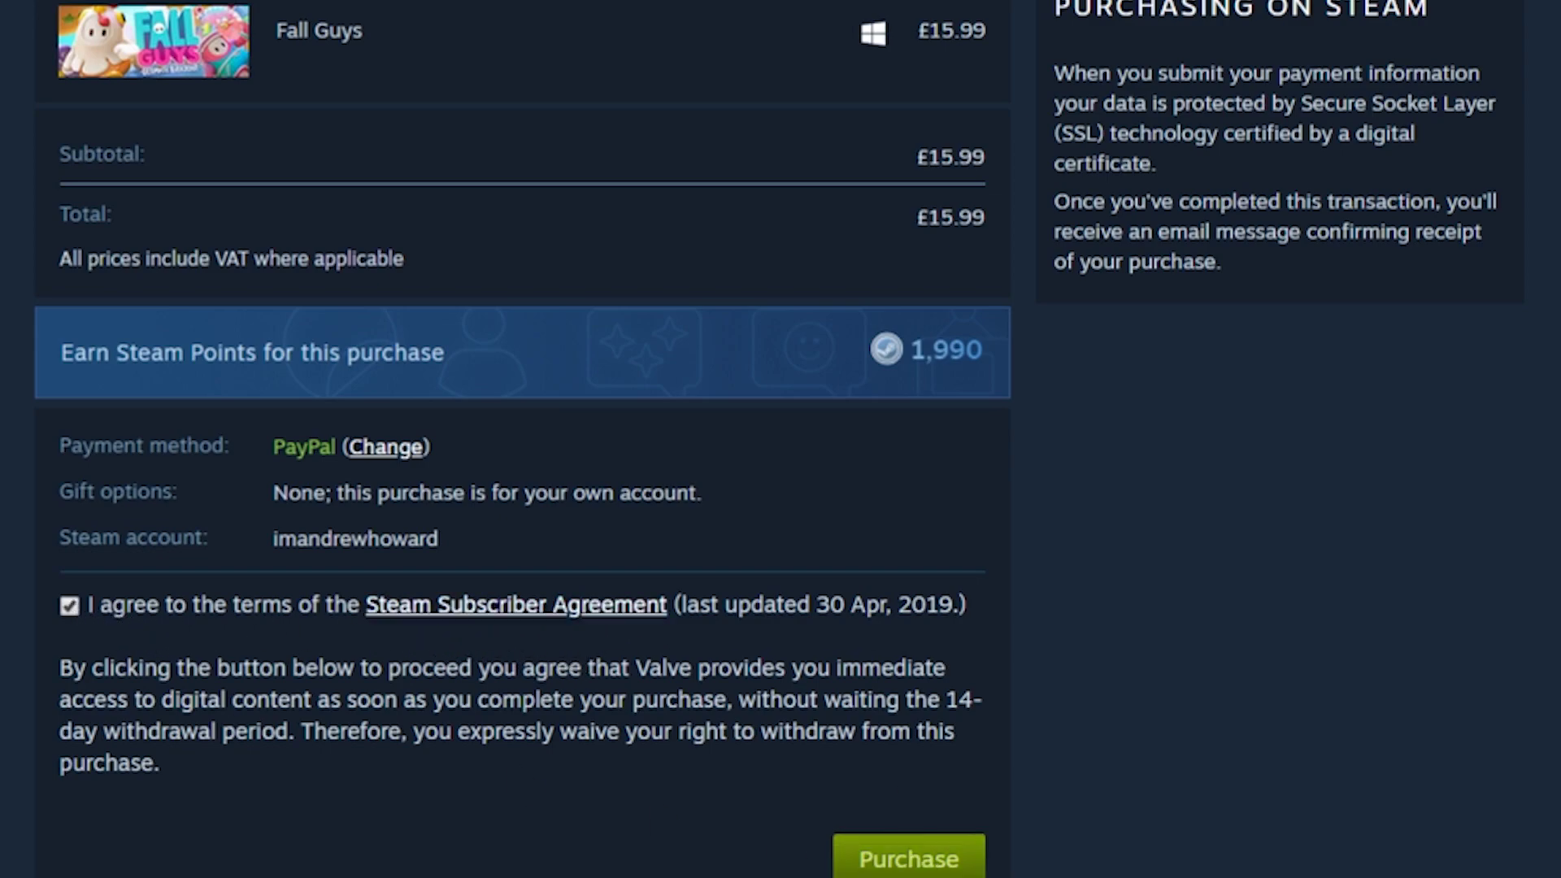
# Place the £15.99 Fall Guys order
pyautogui.click(923, 862)
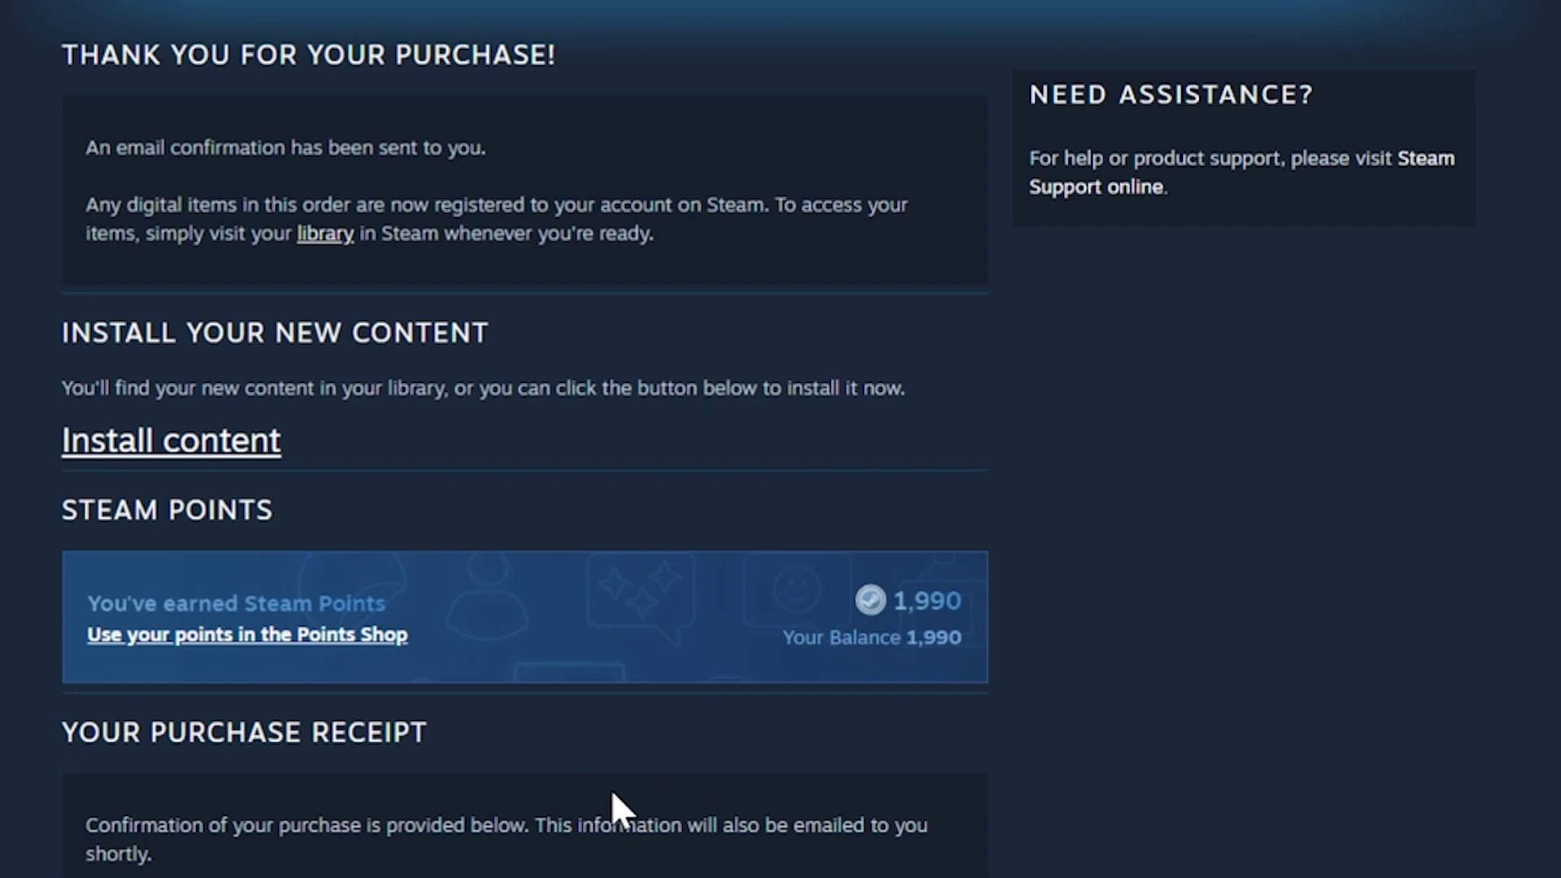
# Install Fall Guys with a start menu shortcut, hiding the download notice in future
pyautogui.click(207, 461)
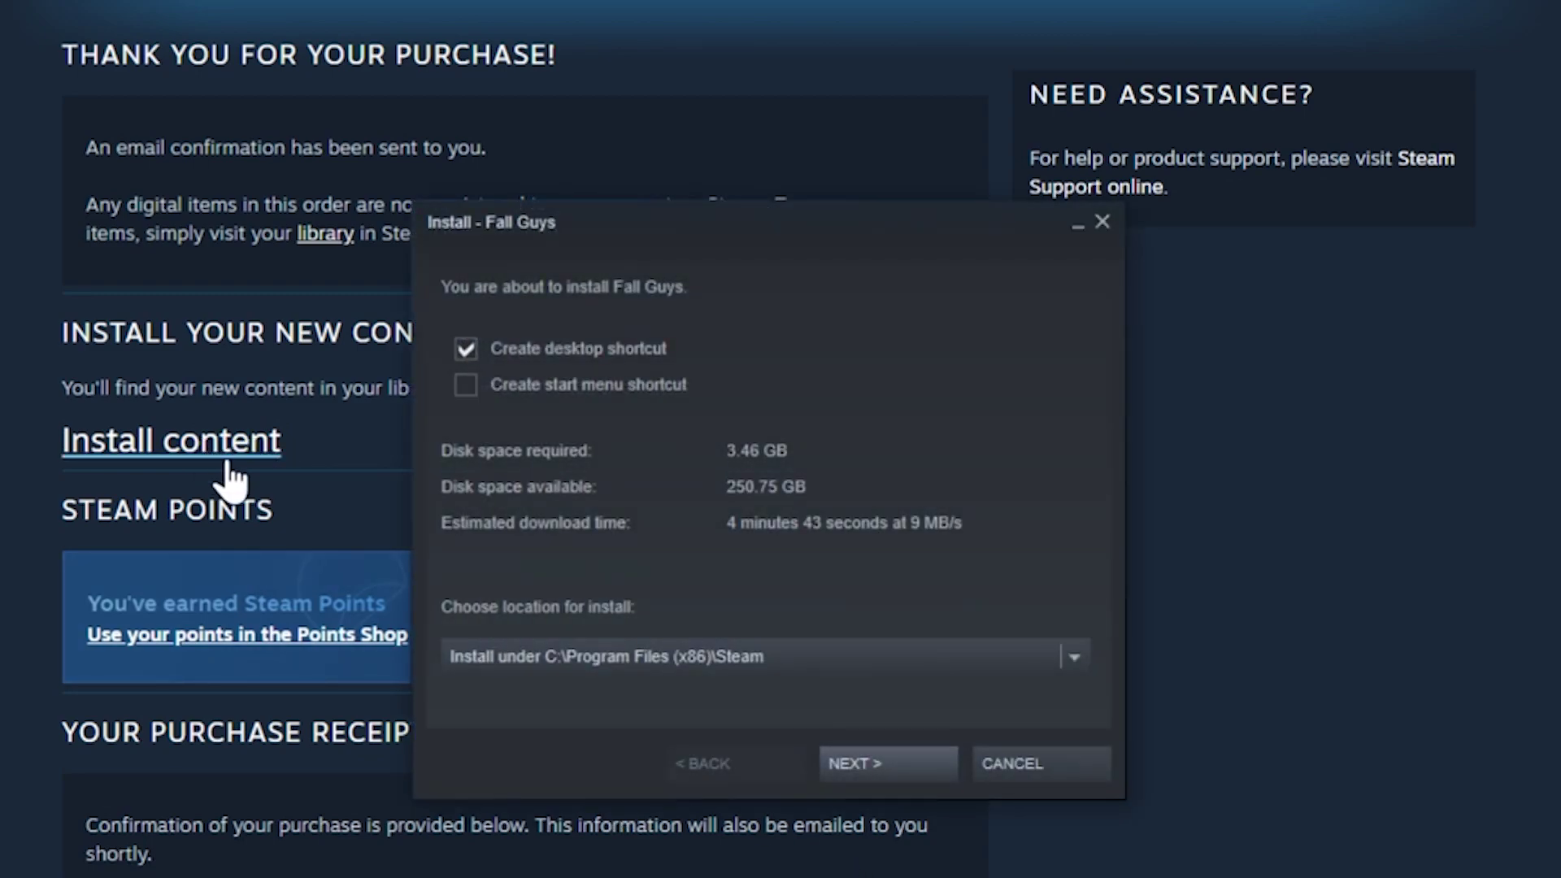
pyautogui.click(465, 382)
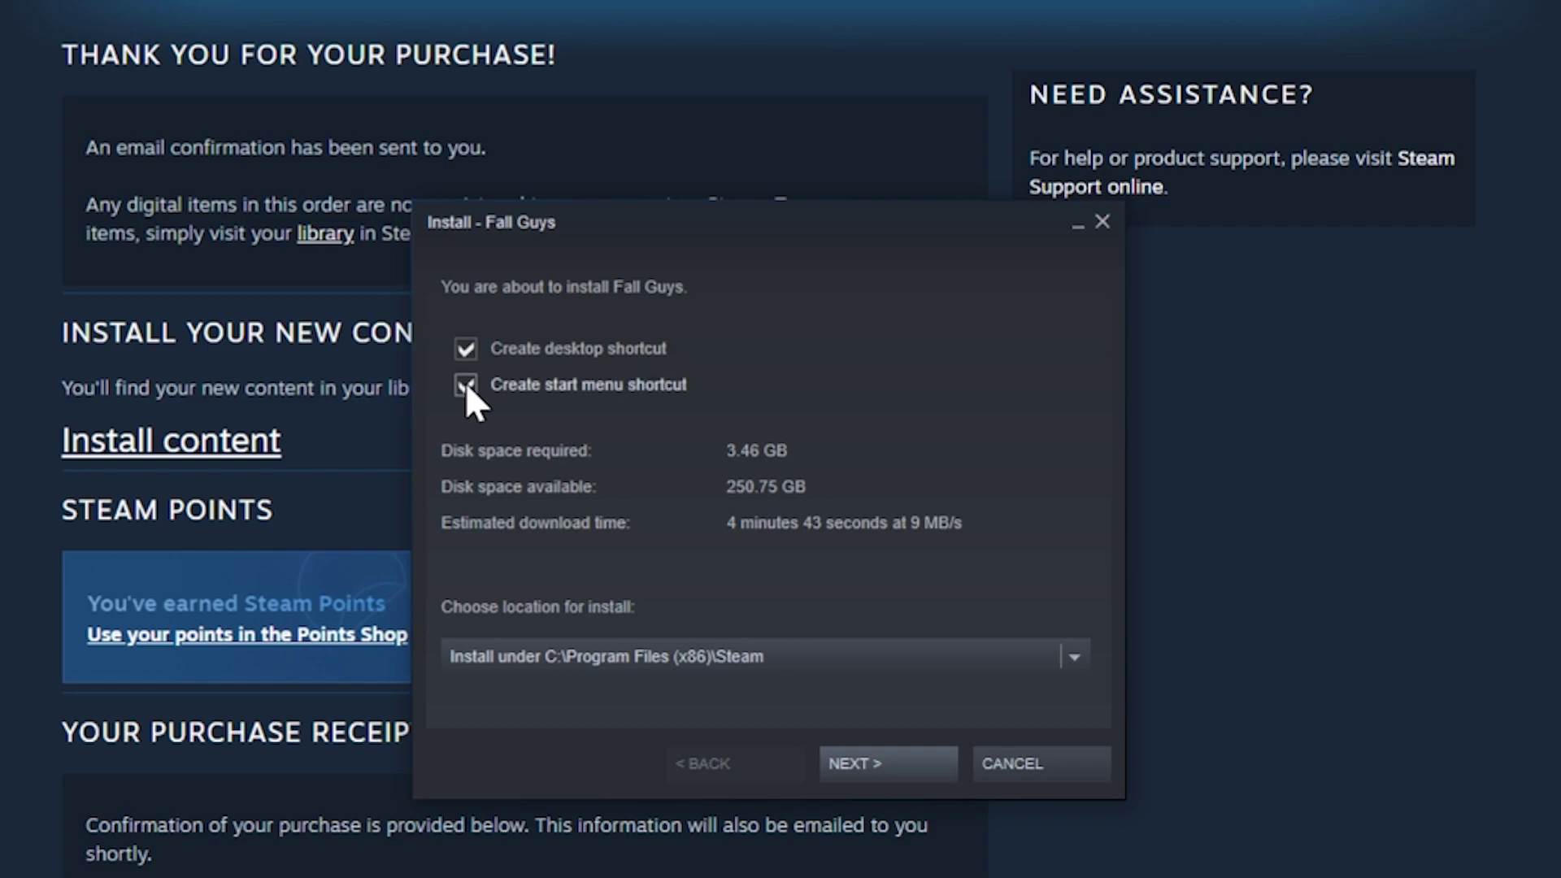
pyautogui.click(860, 759)
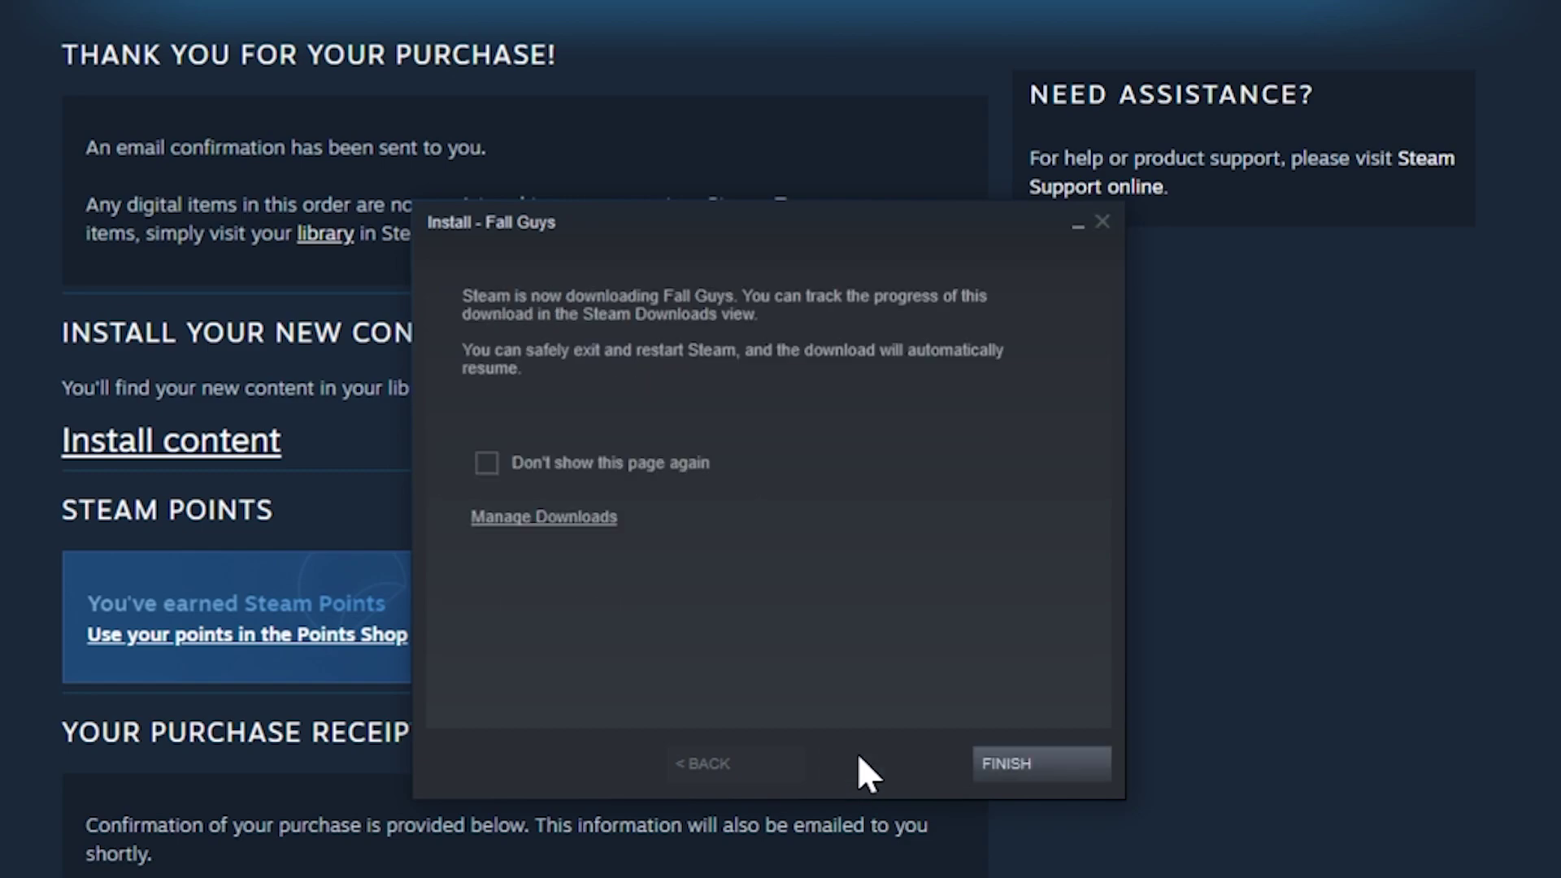
pyautogui.click(487, 460)
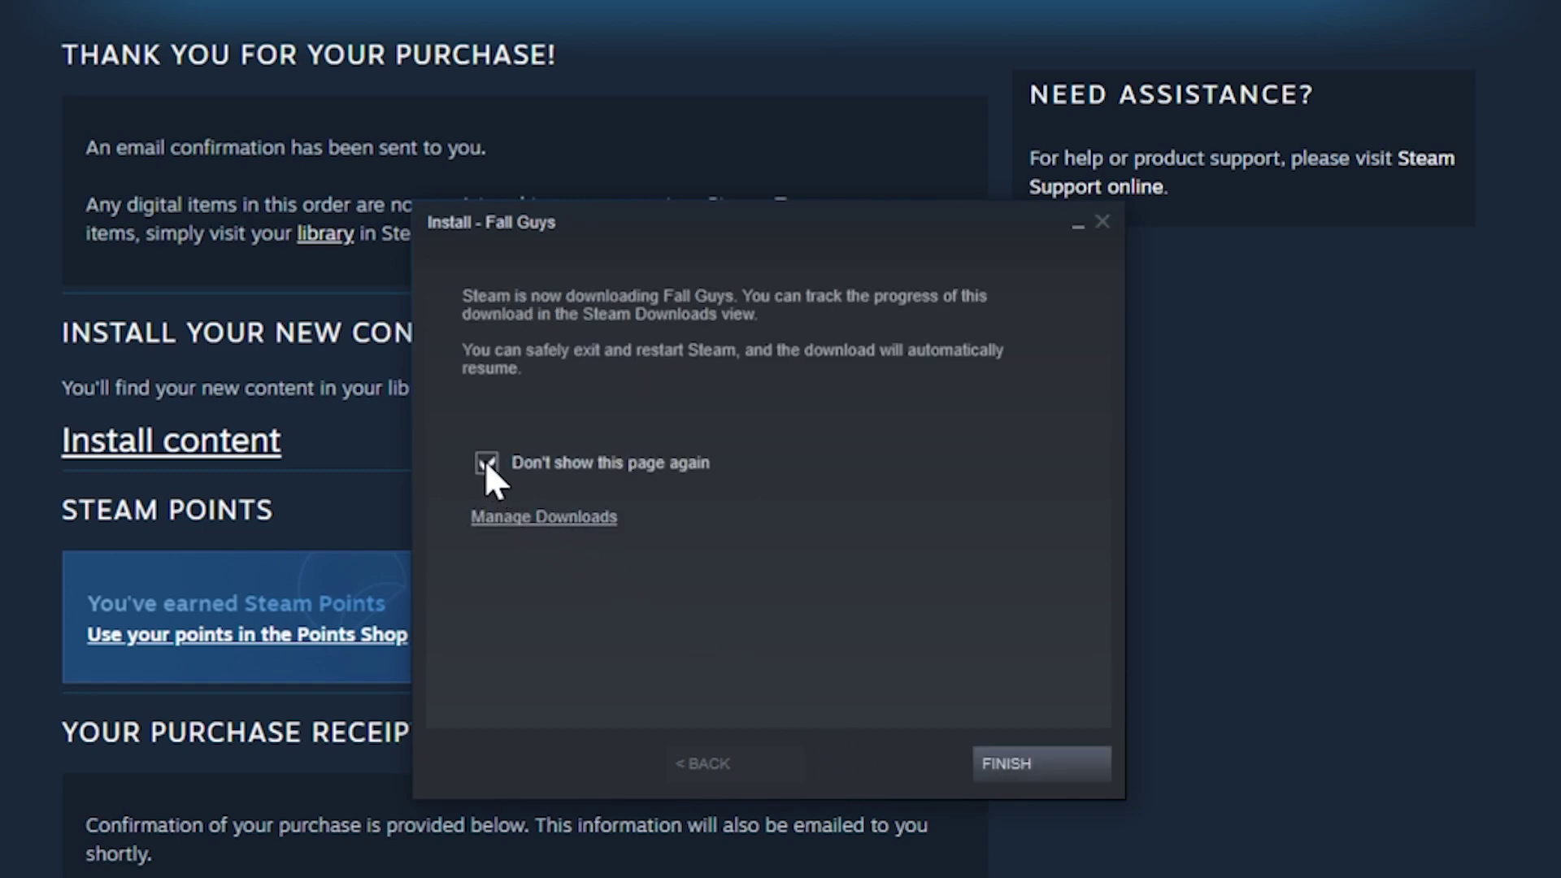
# Close the Fall Guys installer and return to the purchase receipt
pyautogui.click(1007, 768)
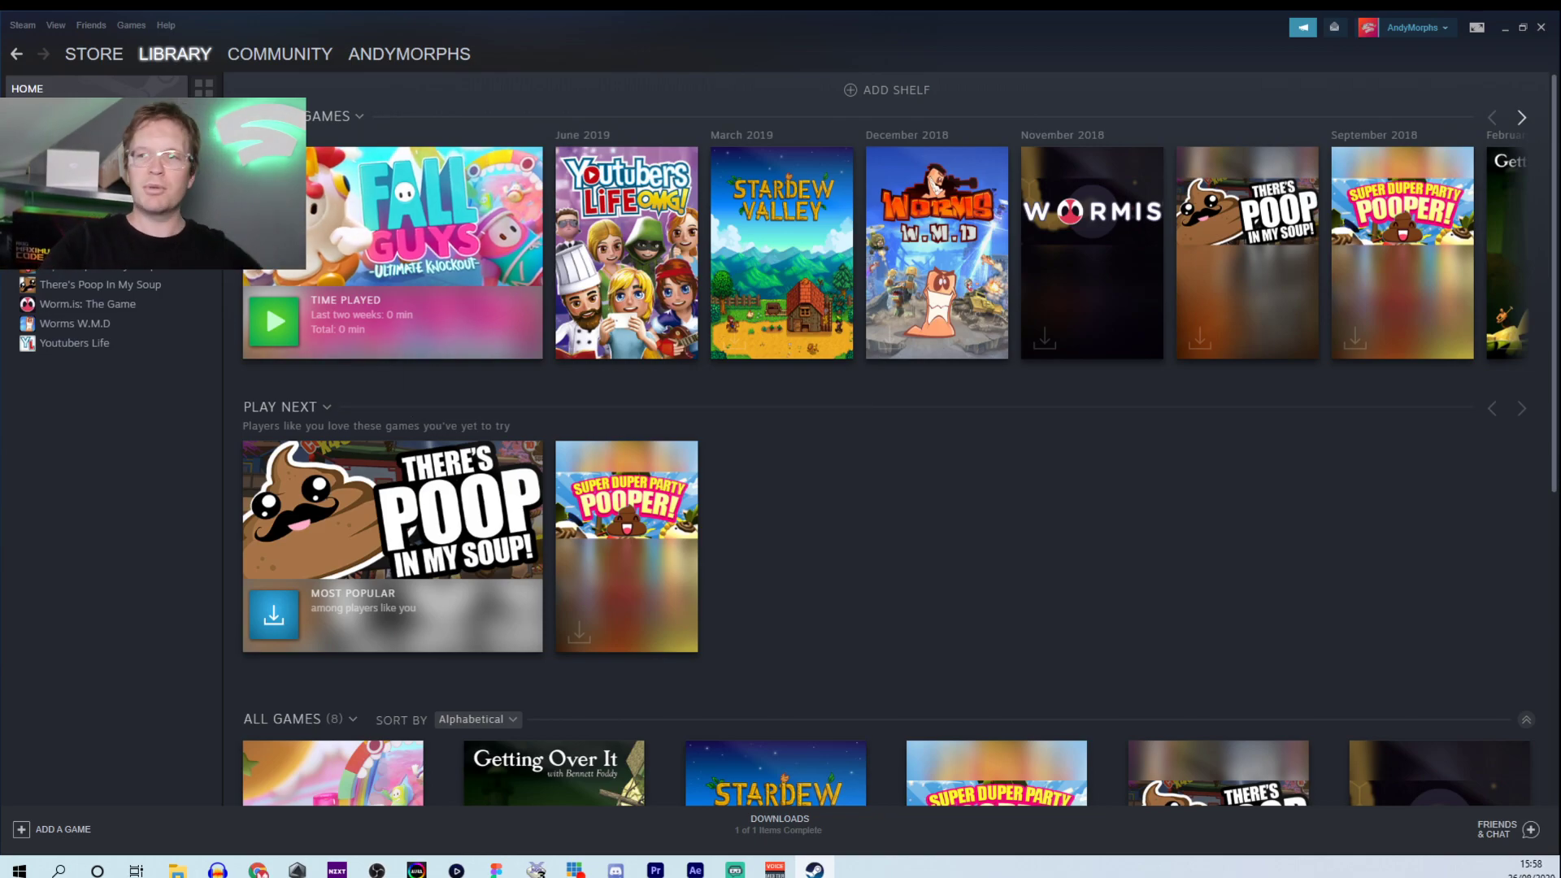
pyautogui.moveTo(174, 53)
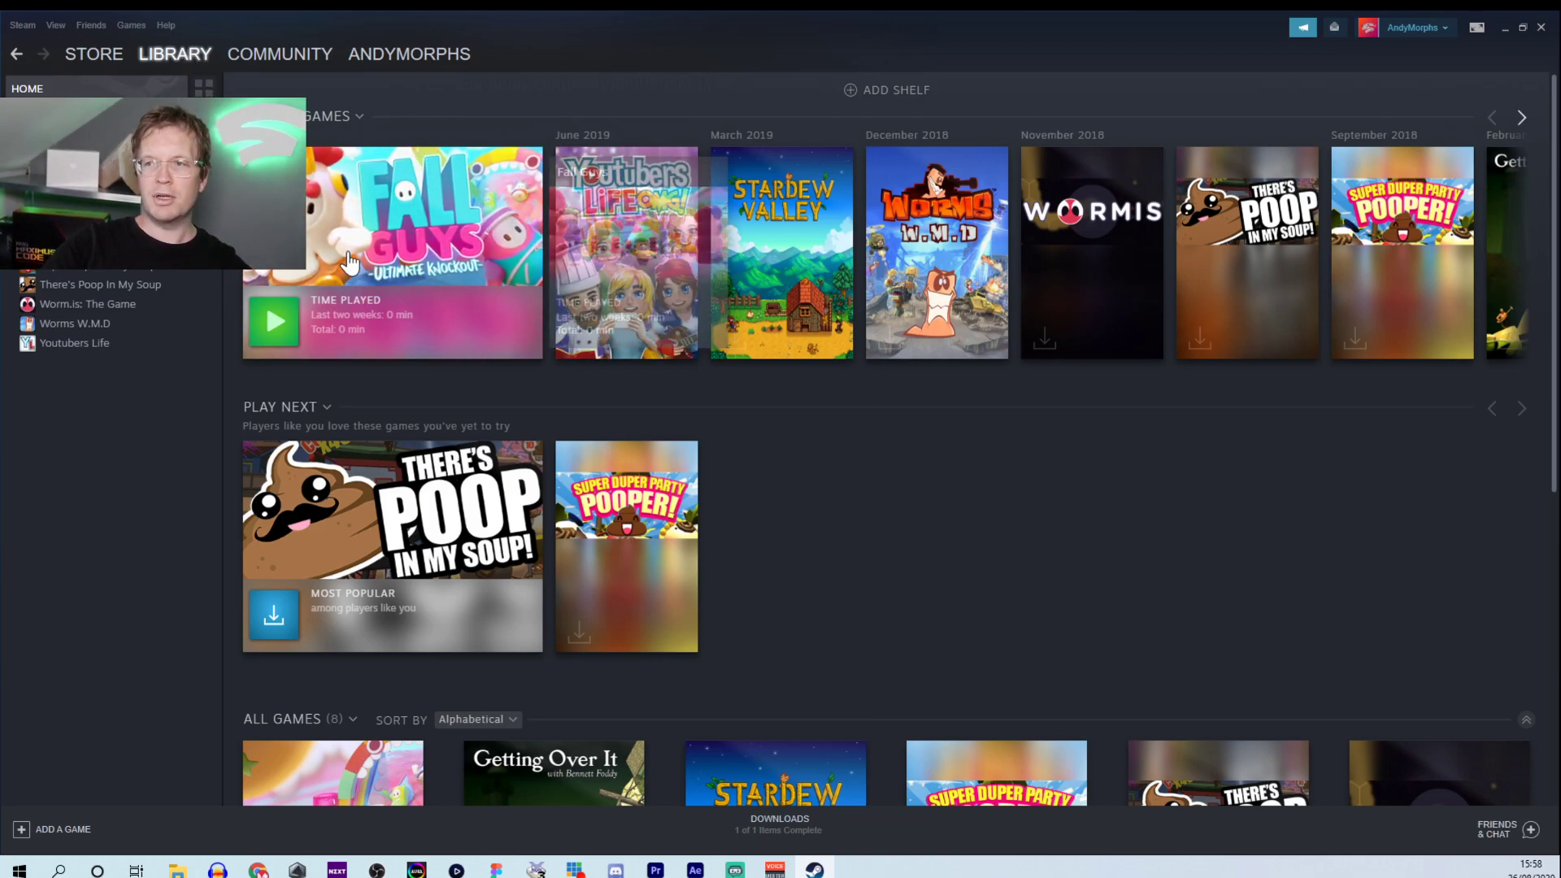
# Open Fall Guys from the Steam Library and play it
pyautogui.click(348, 234)
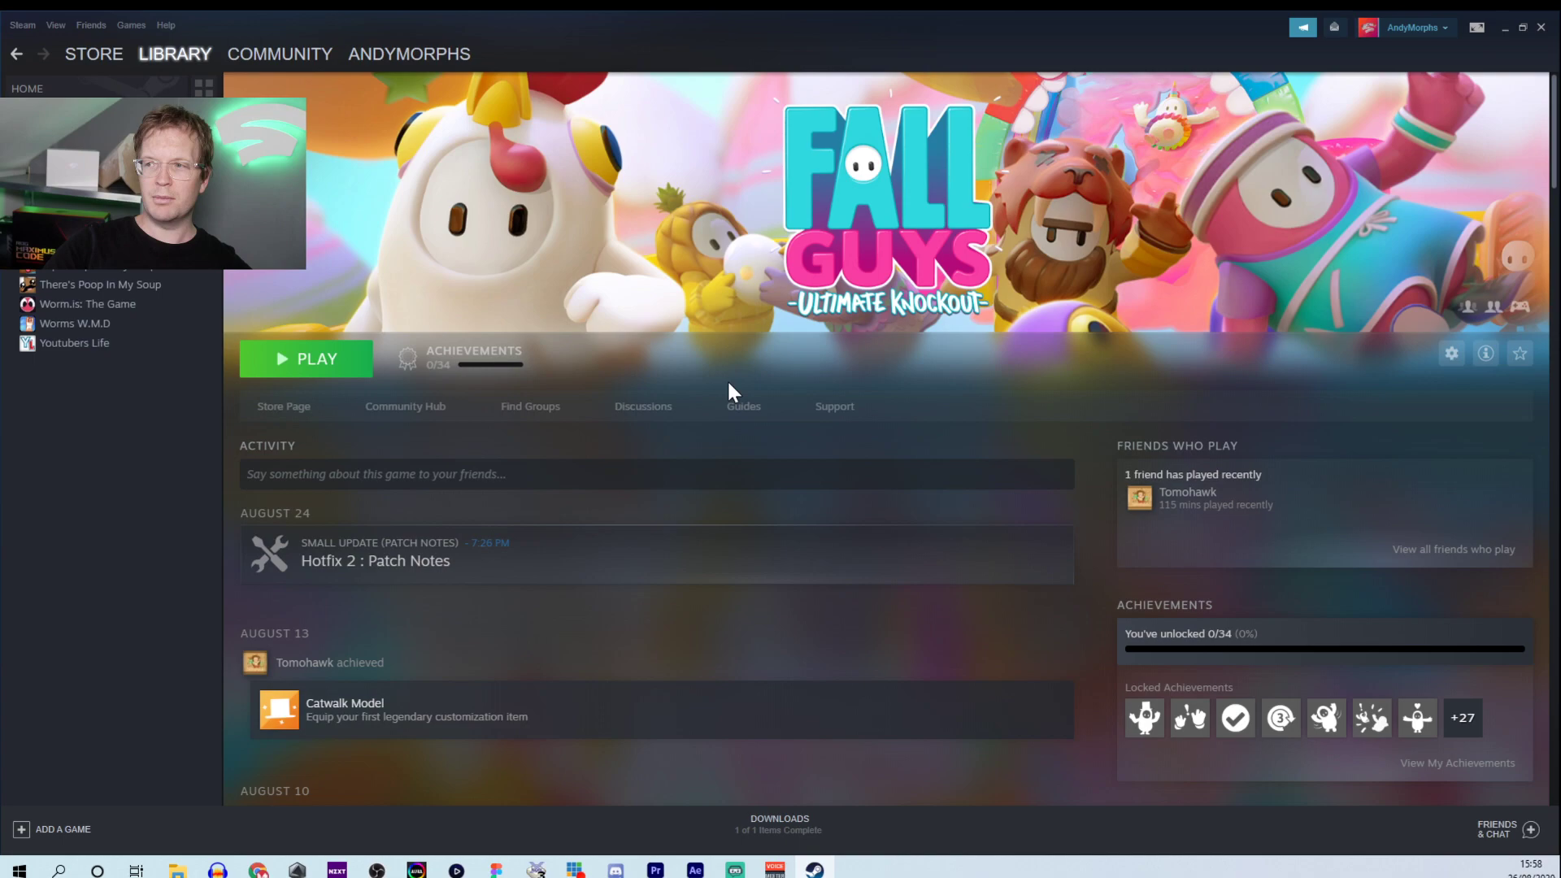
pyautogui.click(311, 363)
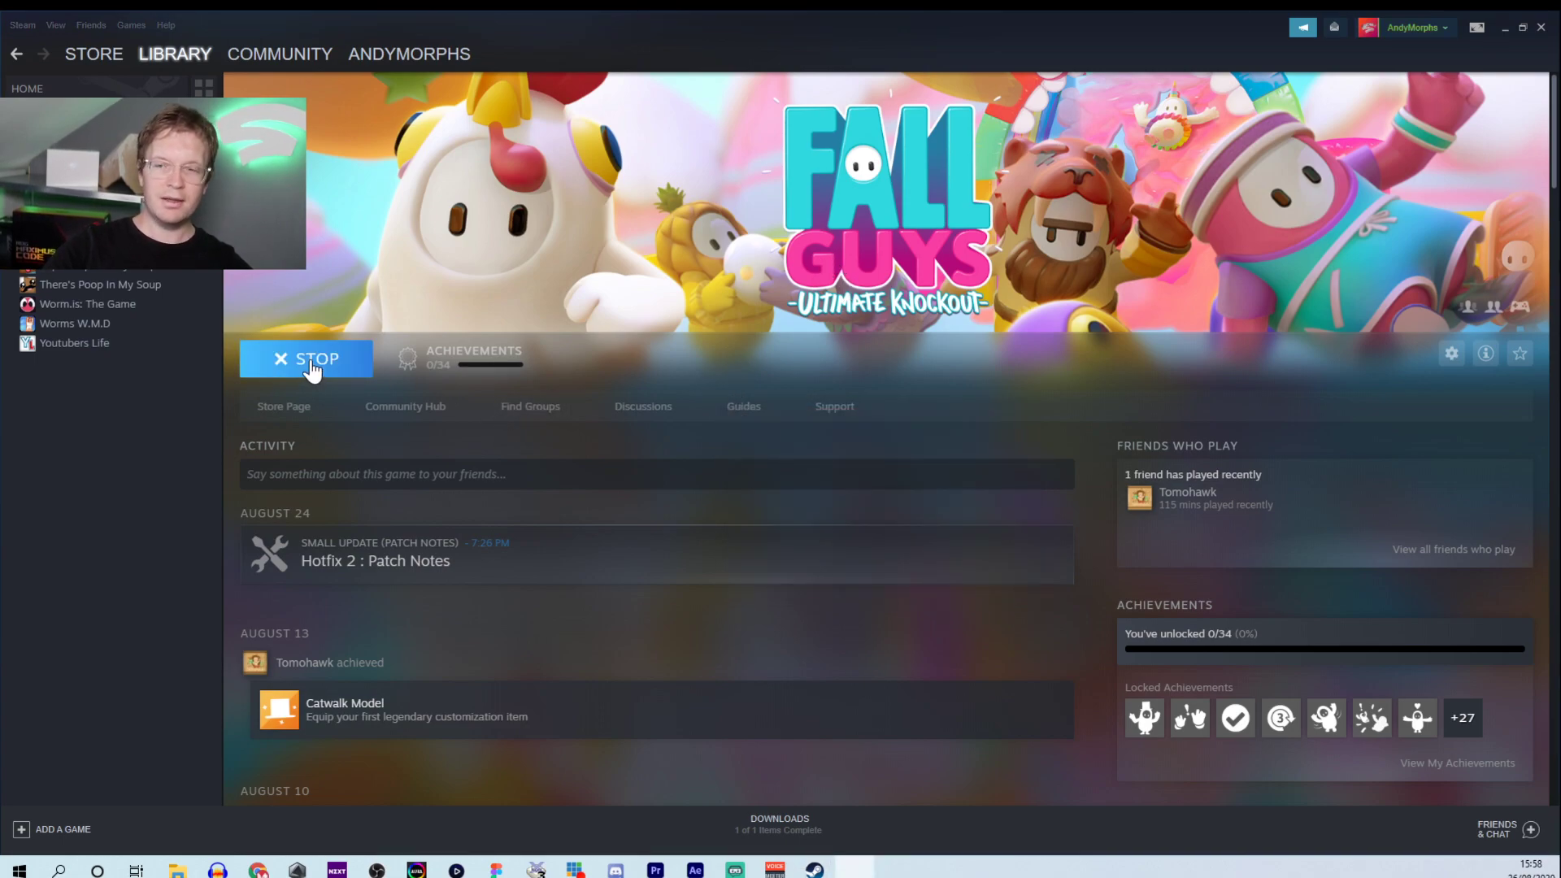